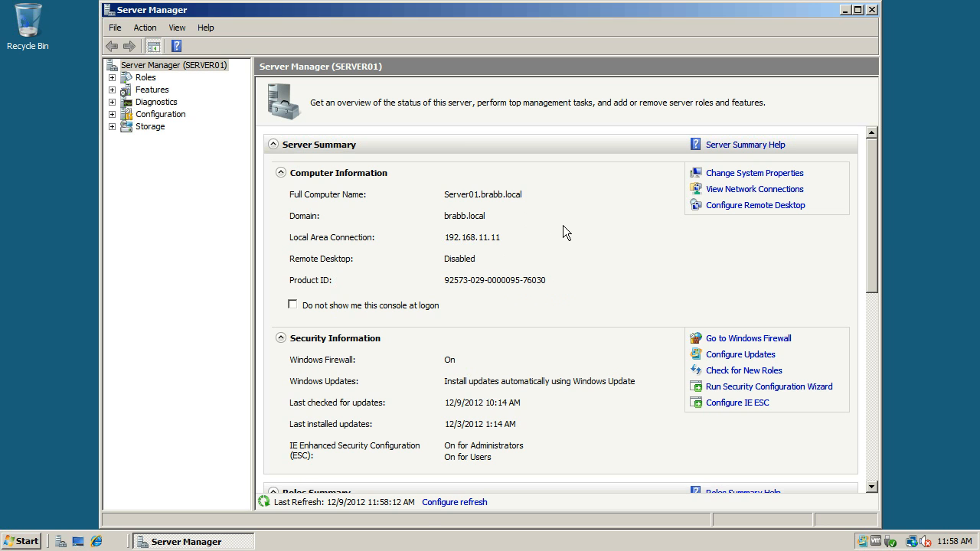
Step: Open the Active Directory Users and Computers administrative tool and maximize its window
{"action": "left_click", "coordinate": [39, 541]}
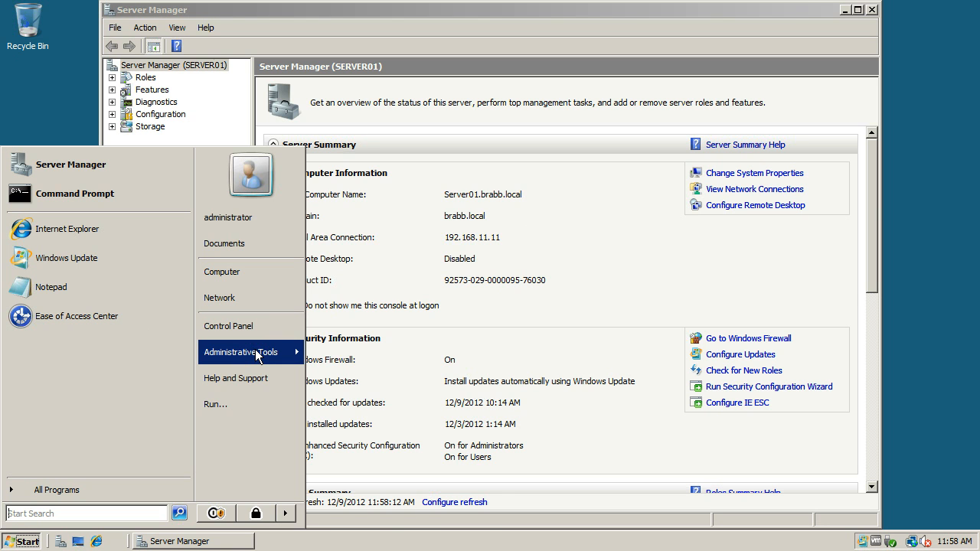
{"action": "mouse_move", "coordinate": [258, 355]}
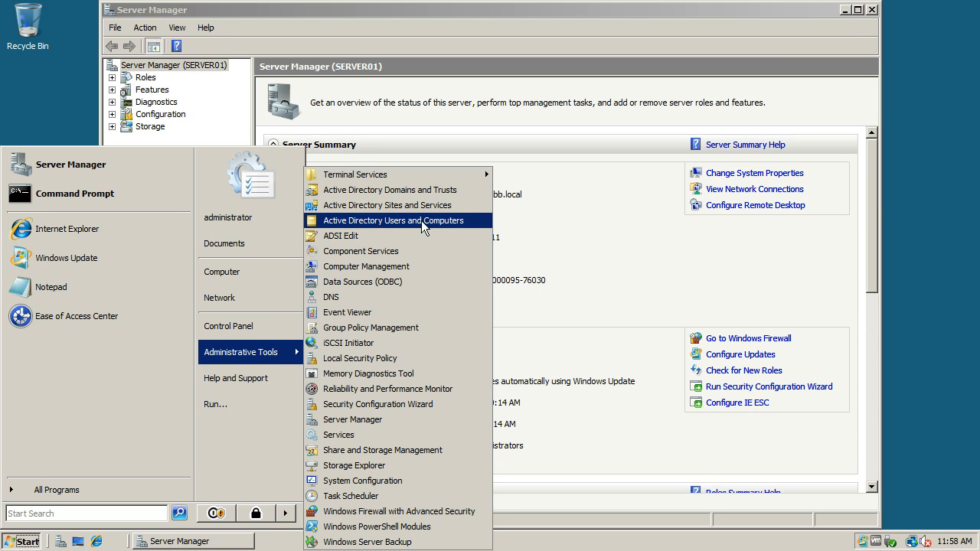
{"action": "left_click", "coordinate": [423, 222]}
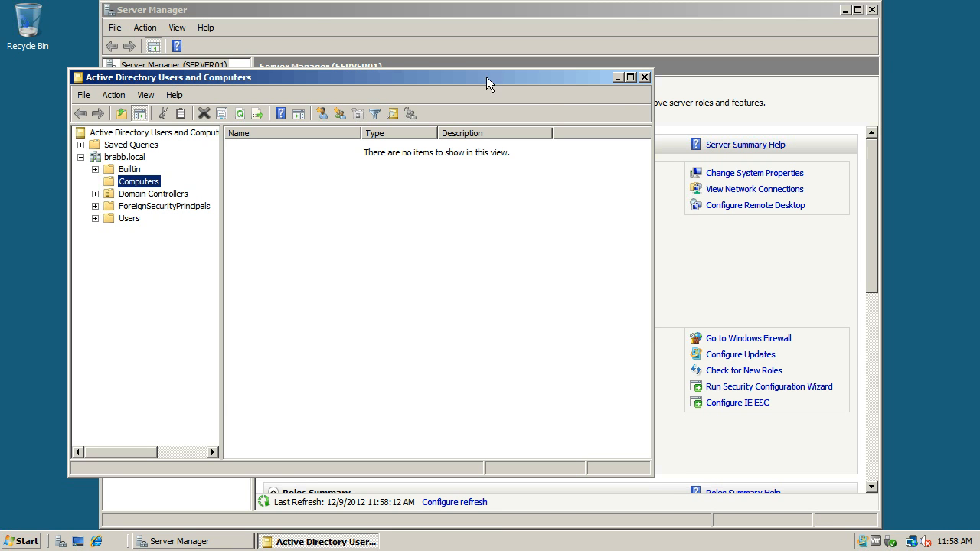
{"action": "left_click", "coordinate": [630, 77]}
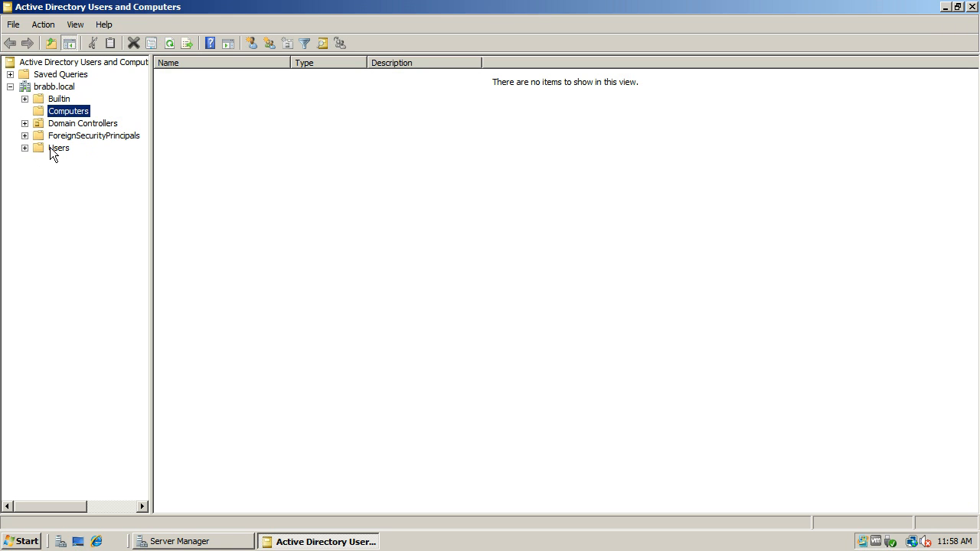
Step: Create an organizational unit named TestOU directly under the brabb.local domain, keeping protection from accidental deletion on
{"action": "left_click", "coordinate": [51, 87]}
{"action": "right_click", "coordinate": [50, 87]}
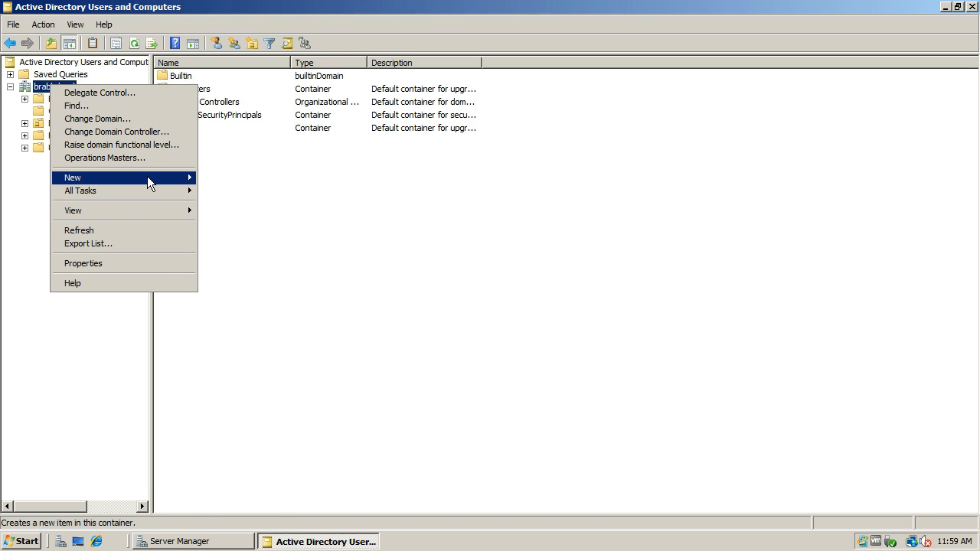
{"action": "mouse_move", "coordinate": [147, 177]}
{"action": "left_click", "coordinate": [243, 244]}
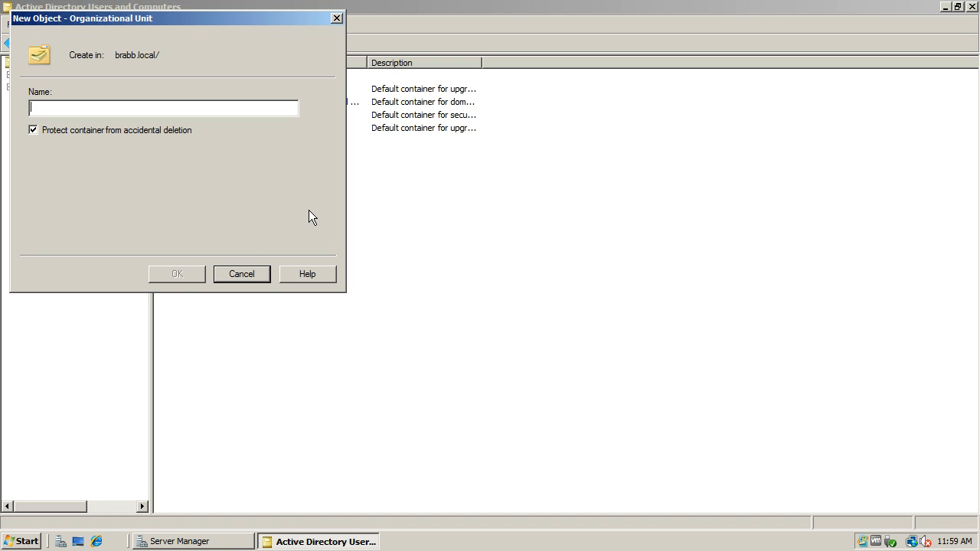
{"action": "type", "text": "TestOU"}
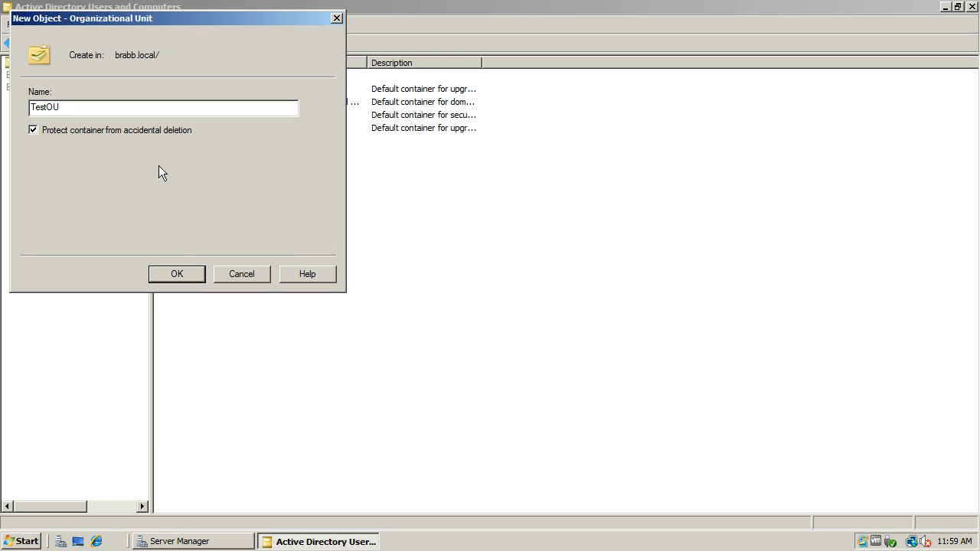
{"action": "left_click", "coordinate": [186, 273]}
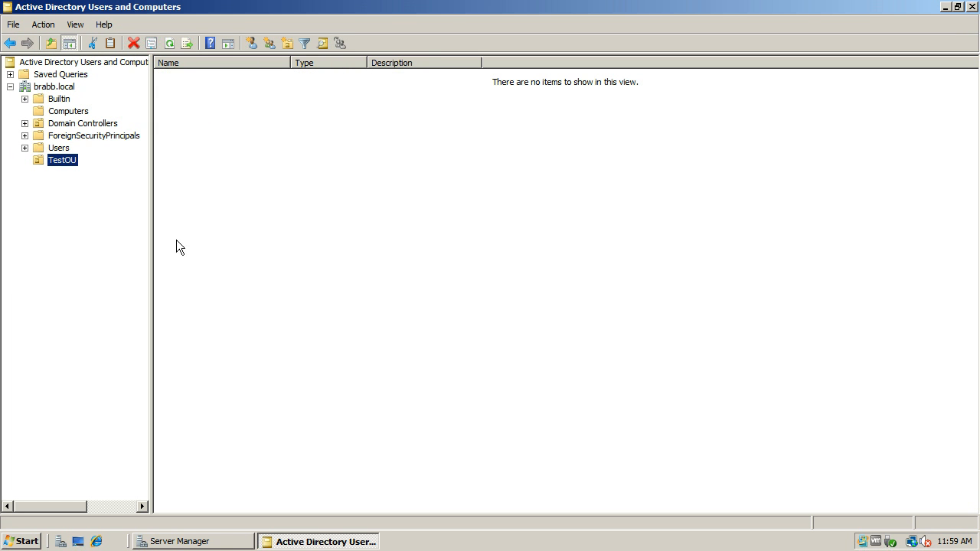
Step: Start a new user in TestOU with first name Test, last name User1 and logon name testuser1
{"action": "right_click", "coordinate": [66, 164]}
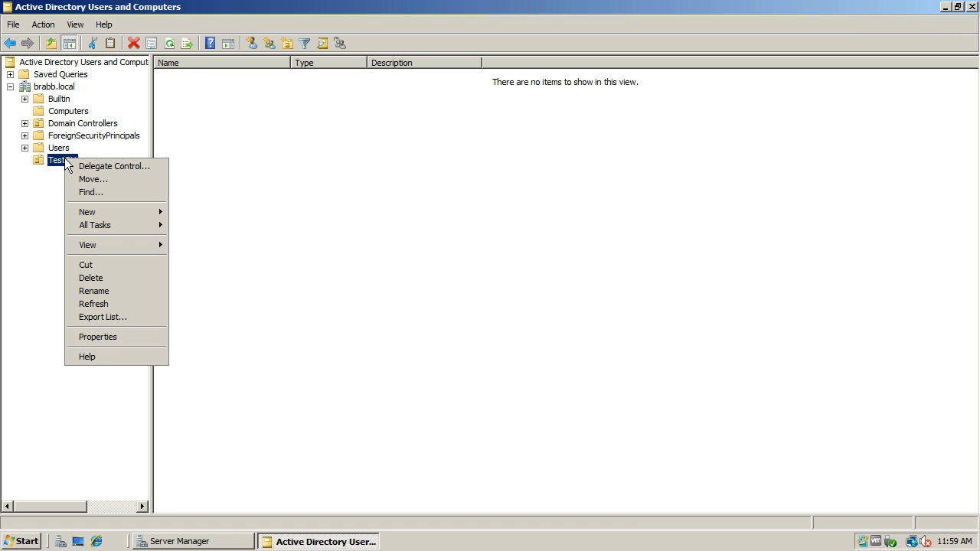
{"action": "mouse_move", "coordinate": [123, 211]}
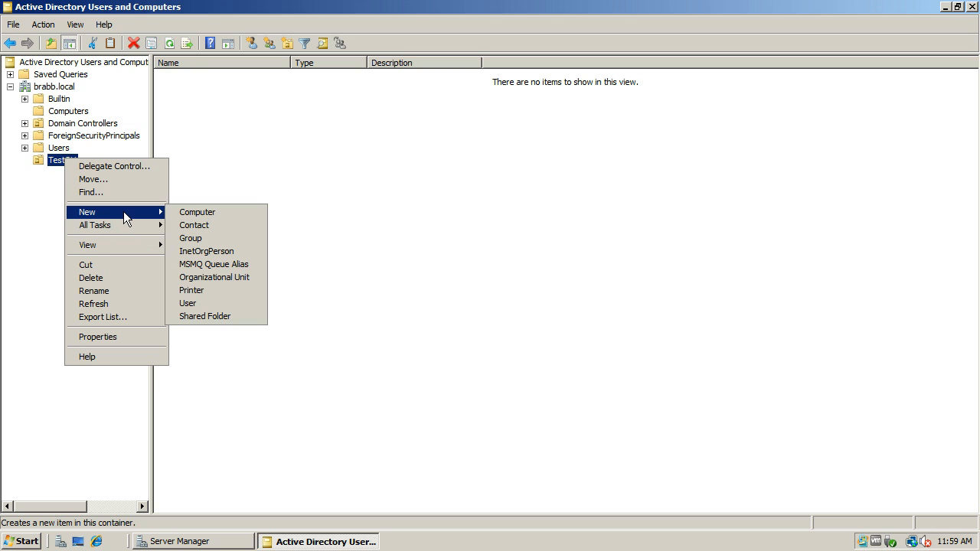
{"action": "left_click", "coordinate": [199, 304]}
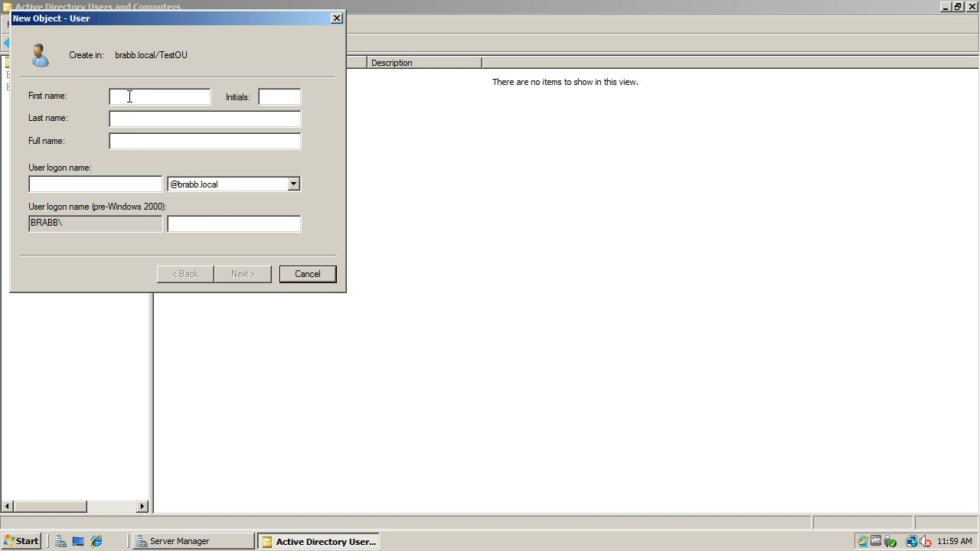
{"action": "type", "text": "Test "}
{"action": "type", "text": "User1"}
{"action": "left_click_drag", "start_coordinate": [161, 141], "coordinate": [46, 135]}
{"action": "left_click", "coordinate": [93, 189]}
{"action": "type", "text": "testuser1"}
{"action": "key", "text": "Num_Lock"}
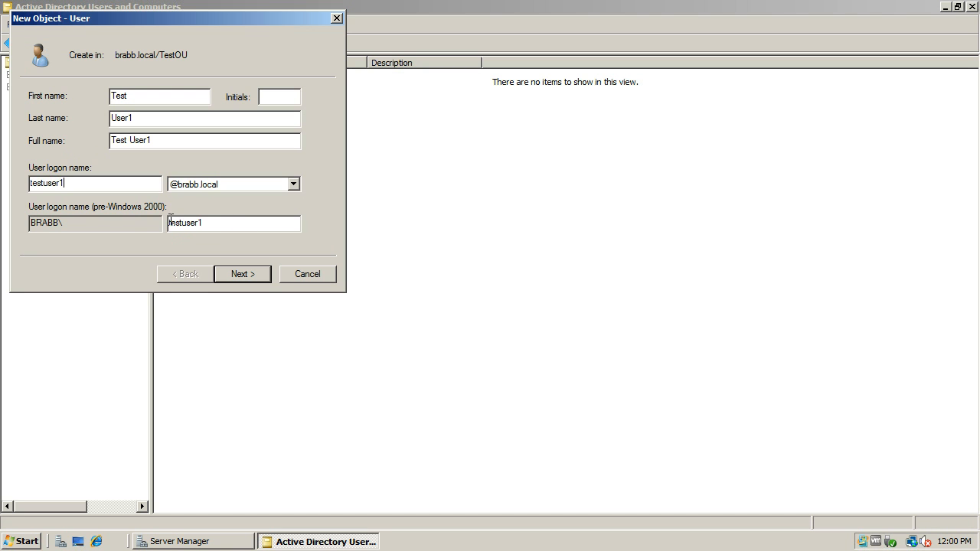
{"action": "left_click_drag", "start_coordinate": [170, 222], "coordinate": [207, 225]}
{"action": "left_click", "coordinate": [242, 274]}
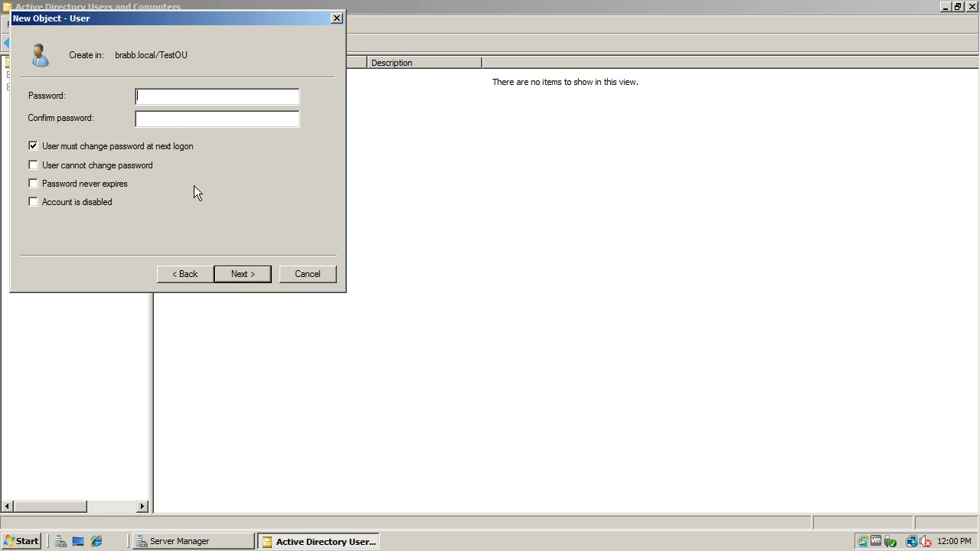
Step: Enter and confirm the new user's password, keep the password change required at next logon, and finish creating the account
{"action": "type", "text": "Password1!Password1!"}
{"action": "left_click", "coordinate": [244, 273]}
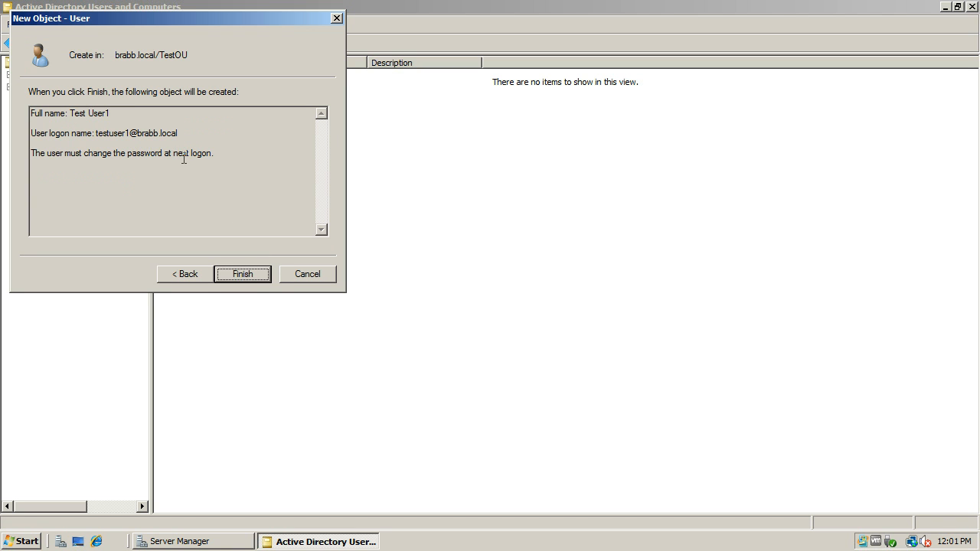
{"action": "left_click", "coordinate": [249, 276]}
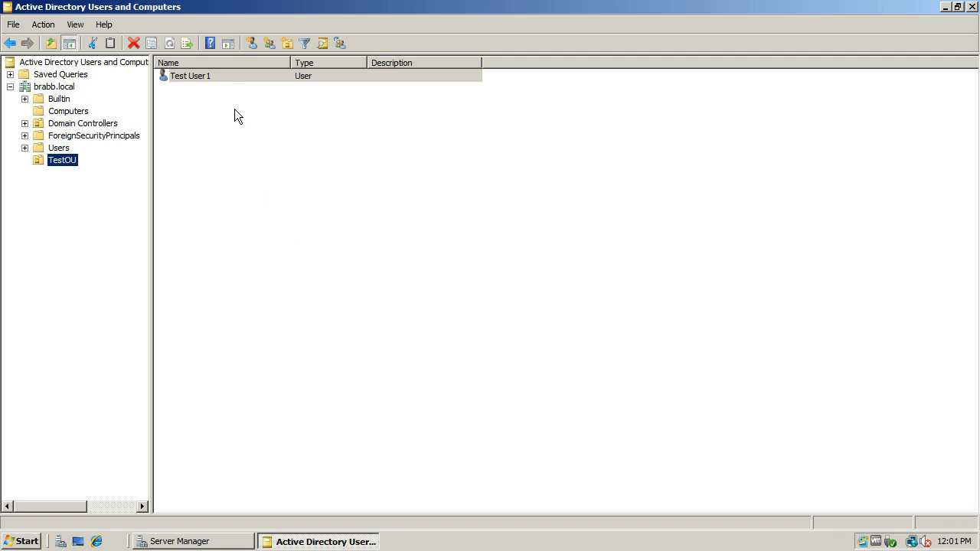
{"action": "left_click", "coordinate": [232, 76]}
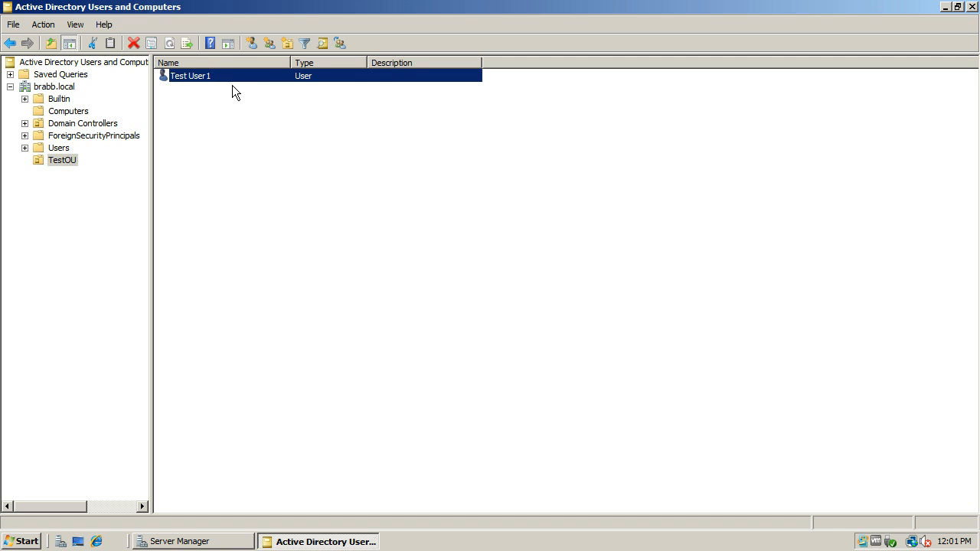
{"action": "left_click", "coordinate": [58, 161]}
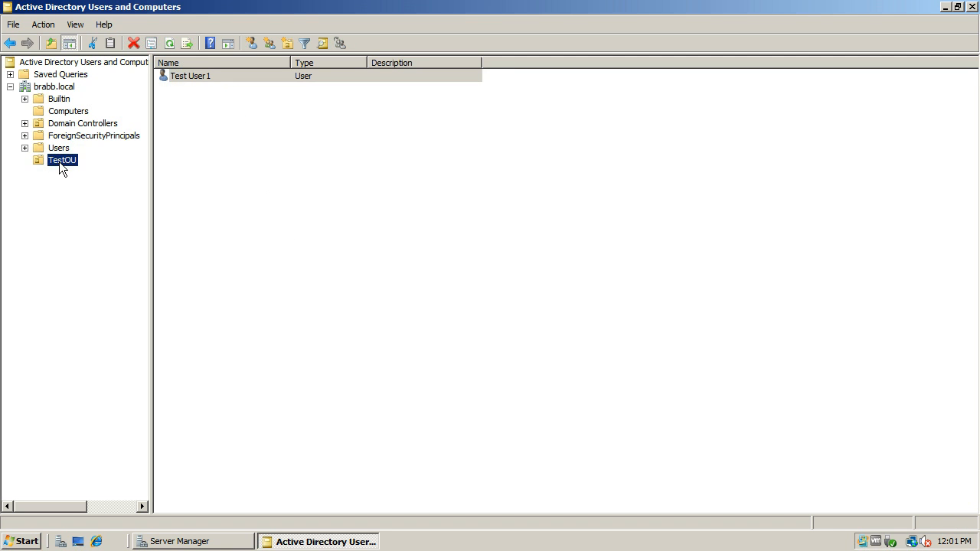
{"action": "left_click", "coordinate": [205, 76]}
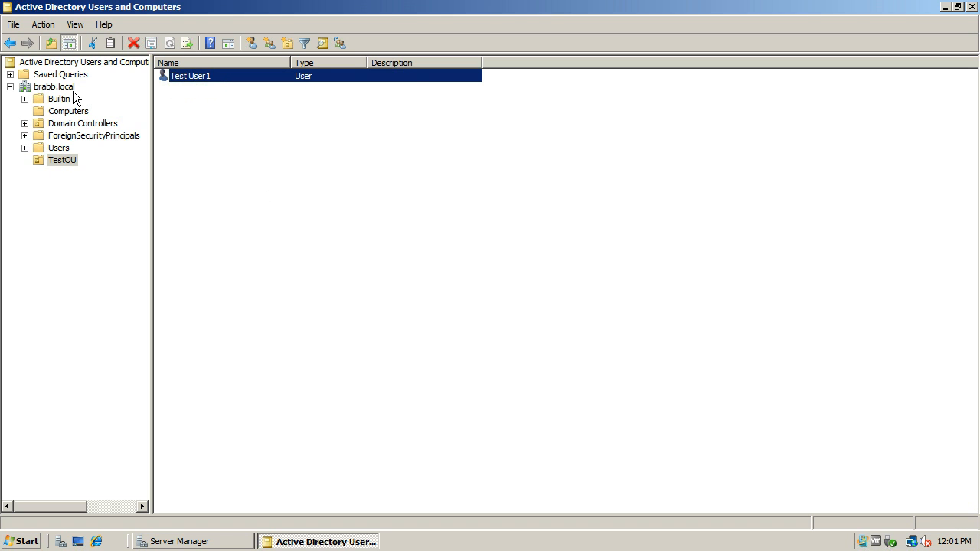
{"action": "left_click", "coordinate": [225, 151]}
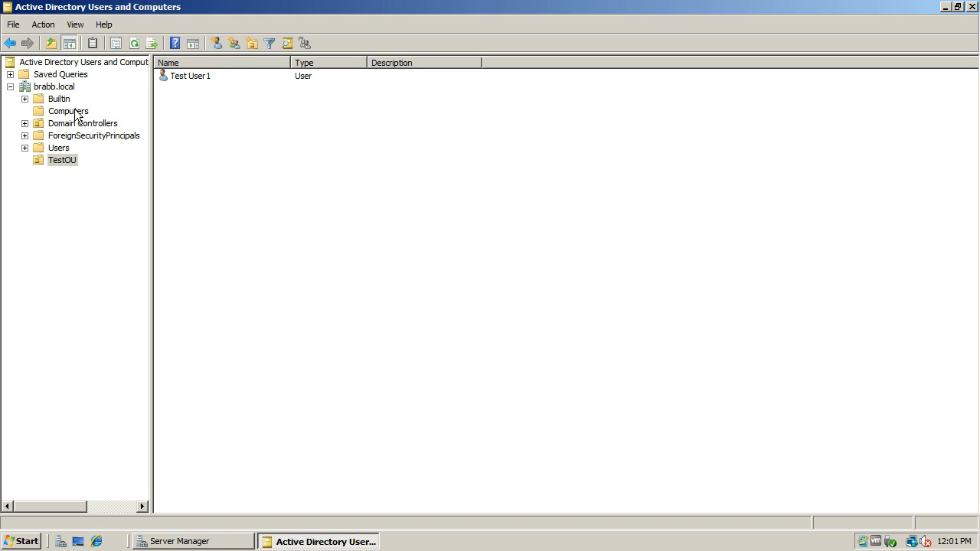
Step: Create a group named TestGroupG in TestOU with Global scope and Security type
{"action": "left_click", "coordinate": [63, 157]}
{"action": "right_click", "coordinate": [63, 158]}
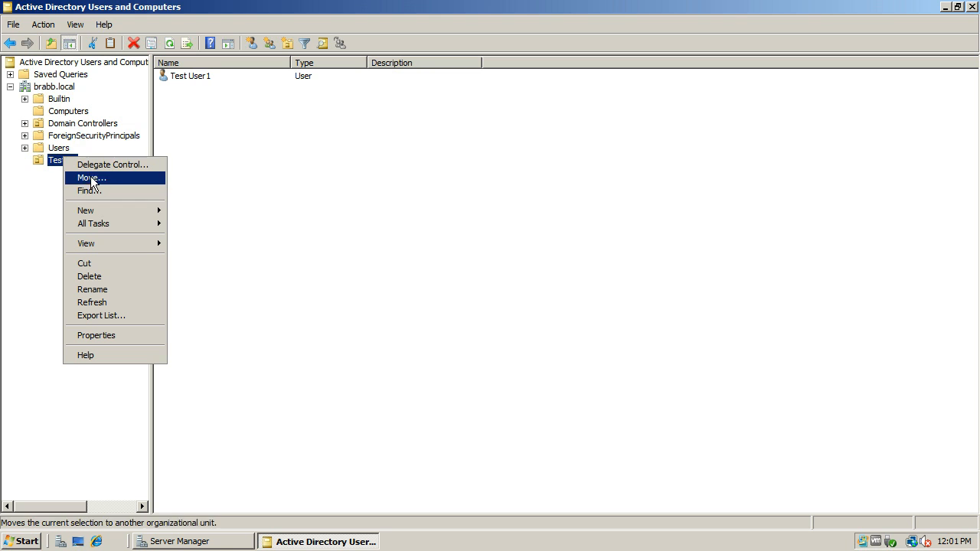
{"action": "mouse_move", "coordinate": [108, 211]}
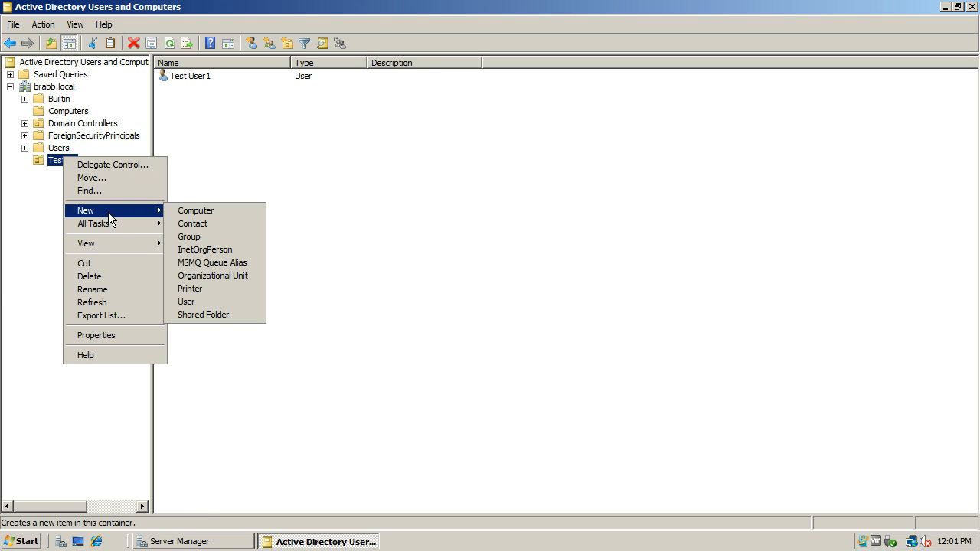
{"action": "left_click", "coordinate": [190, 237]}
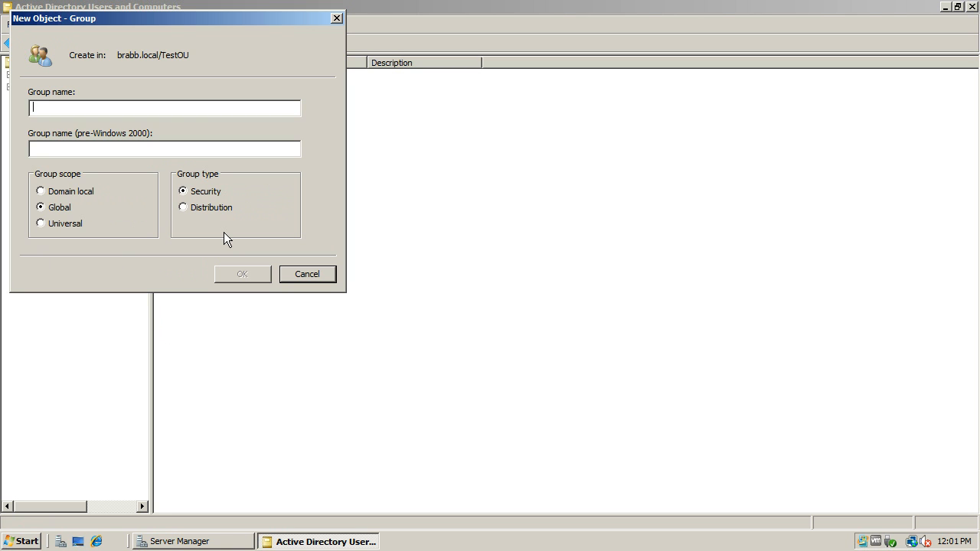
{"action": "type", "text": "8T"}
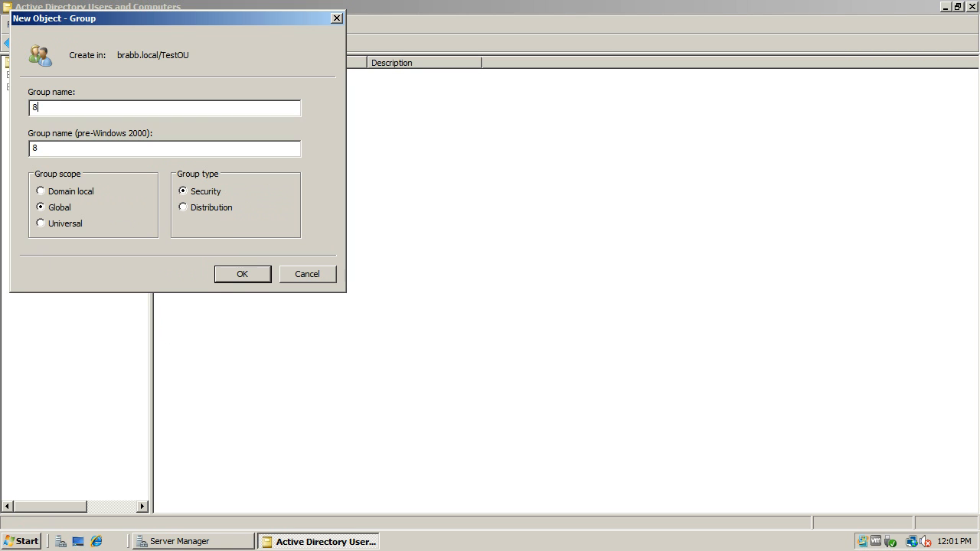
{"action": "key", "text": "BackSpace"}
{"action": "key", "text": "BackSpace"}
{"action": "type", "text": "TestGroupG"}
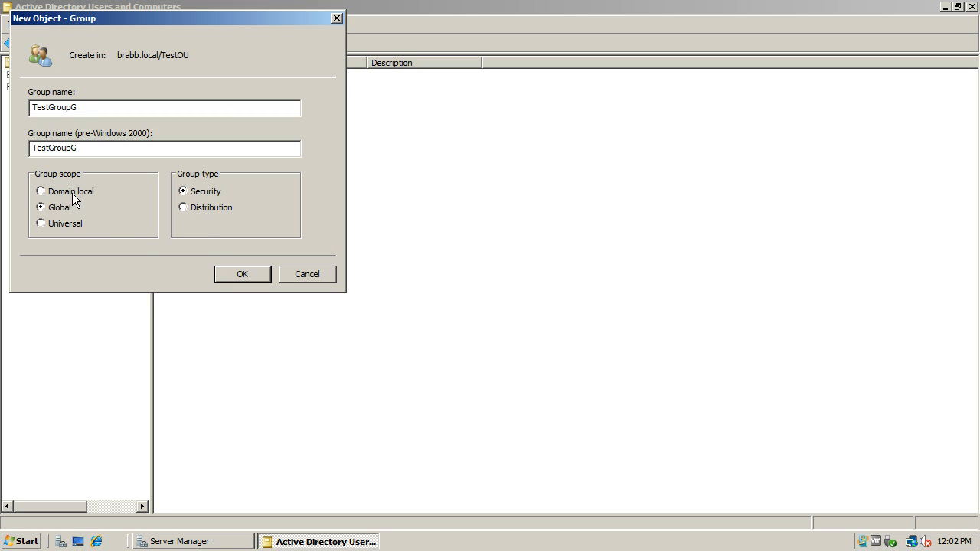
{"action": "left_click", "coordinate": [250, 278]}
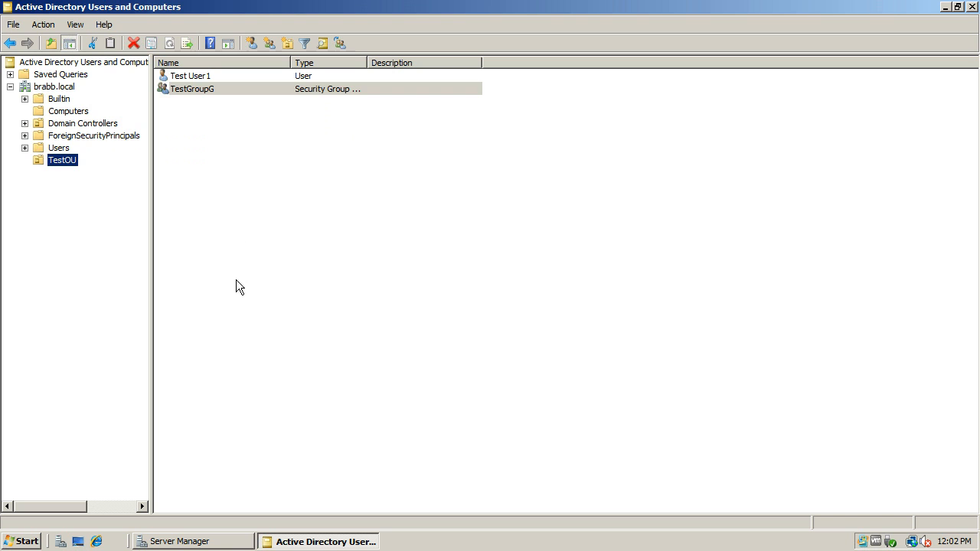
Step: Open the properties of Test User1 and show the account's group memberships
{"action": "left_click", "coordinate": [216, 88]}
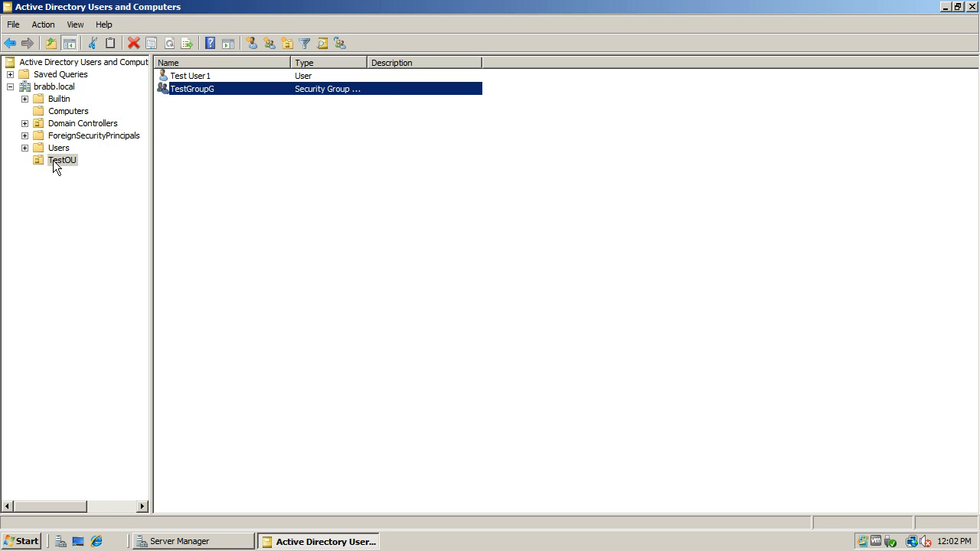
{"action": "left_click", "coordinate": [194, 76]}
{"action": "double_click", "coordinate": [193, 76]}
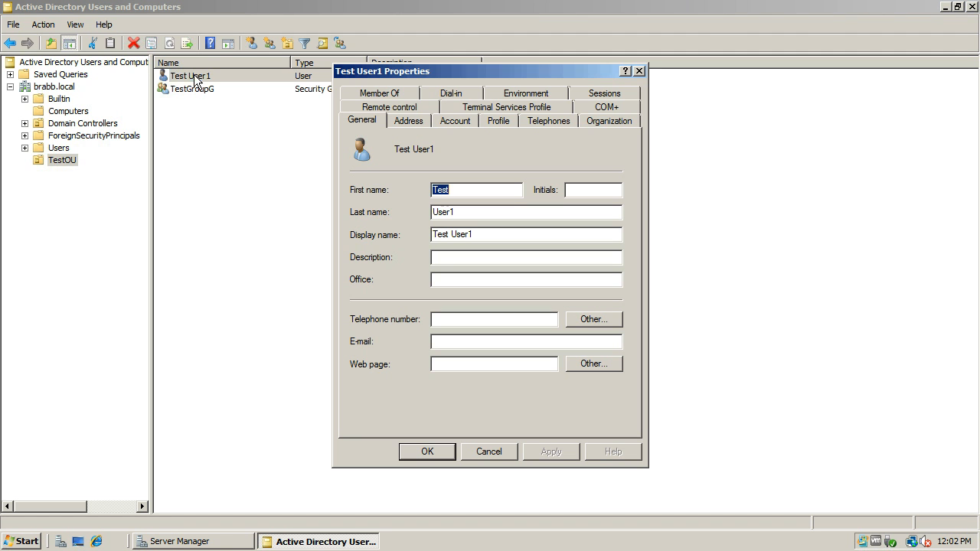
{"action": "left_click_drag", "start_coordinate": [477, 72], "coordinate": [411, 107]}
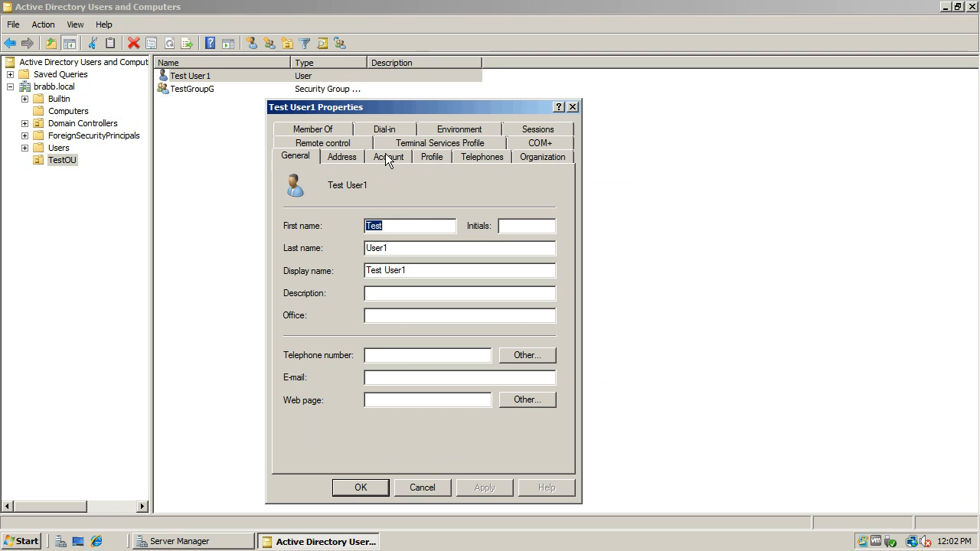
{"action": "left_click", "coordinate": [332, 129]}
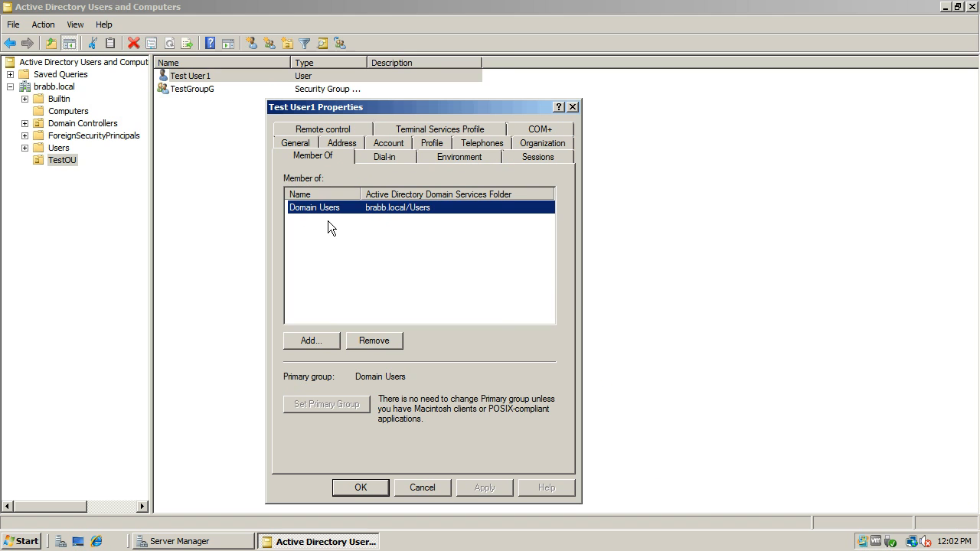
Step: Add Test User1 to TestGroupG by checking the name "testgroup", and save the user's properties
{"action": "left_click", "coordinate": [319, 336]}
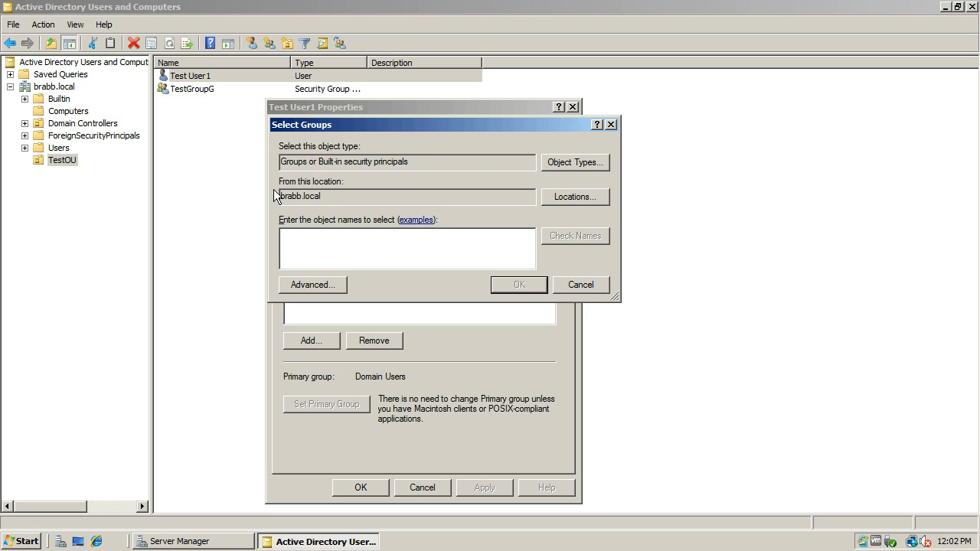
{"action": "type", "text": "test"}
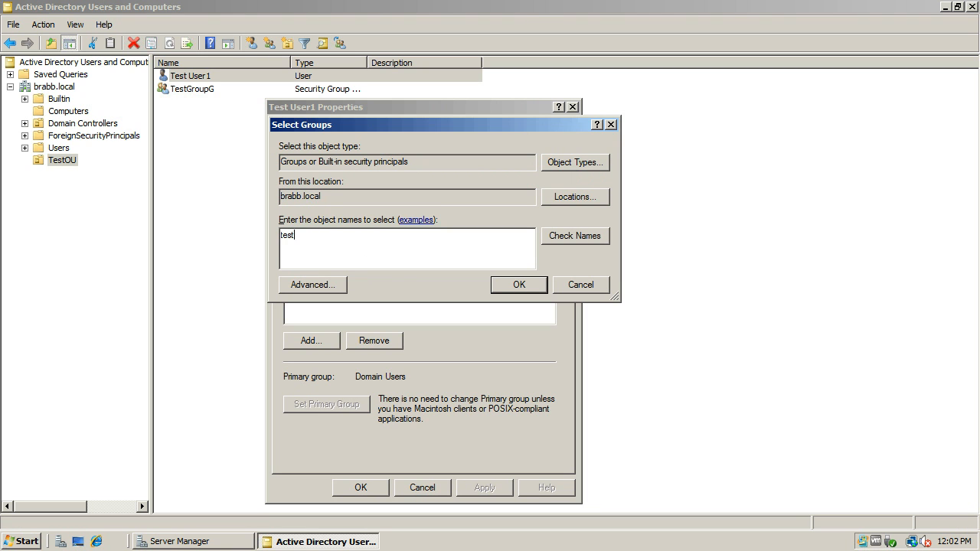
{"action": "type", "text": "groupg"}
{"action": "left_click_drag", "start_coordinate": [315, 240], "coordinate": [296, 239]}
{"action": "key", "text": "BackSpace"}
{"action": "type", "text": "roup"}
{"action": "left_click", "coordinate": [570, 238]}
{"action": "left_click", "coordinate": [514, 285]}
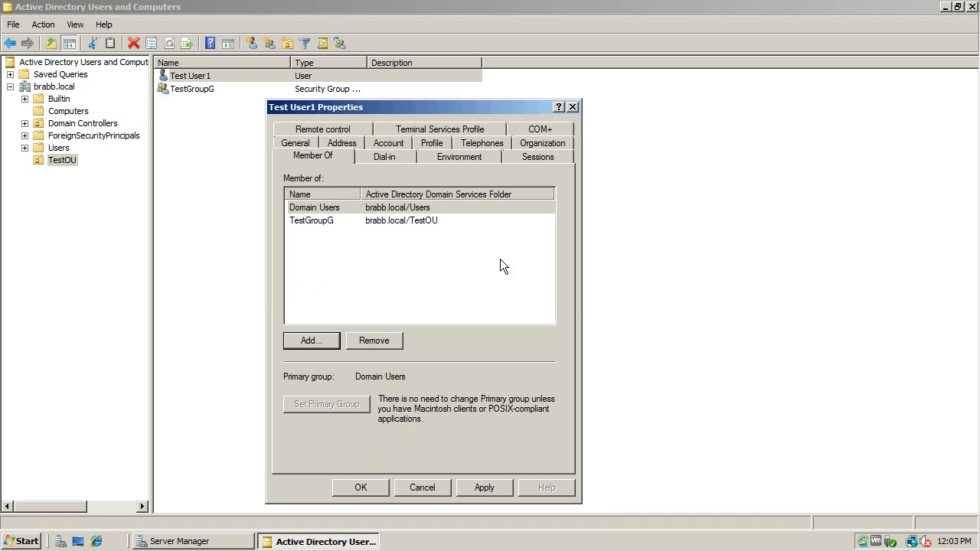
{"action": "left_click", "coordinate": [322, 211]}
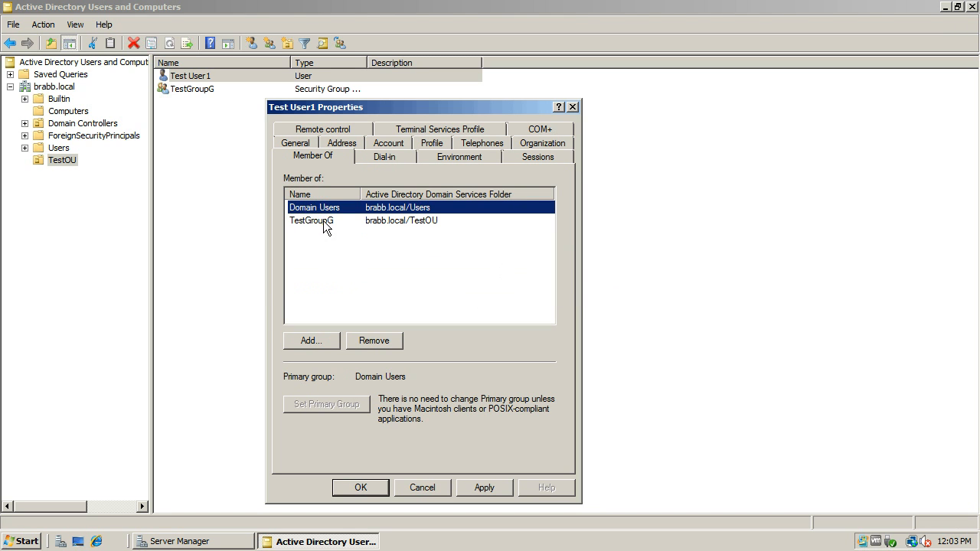
{"action": "left_click", "coordinate": [323, 223]}
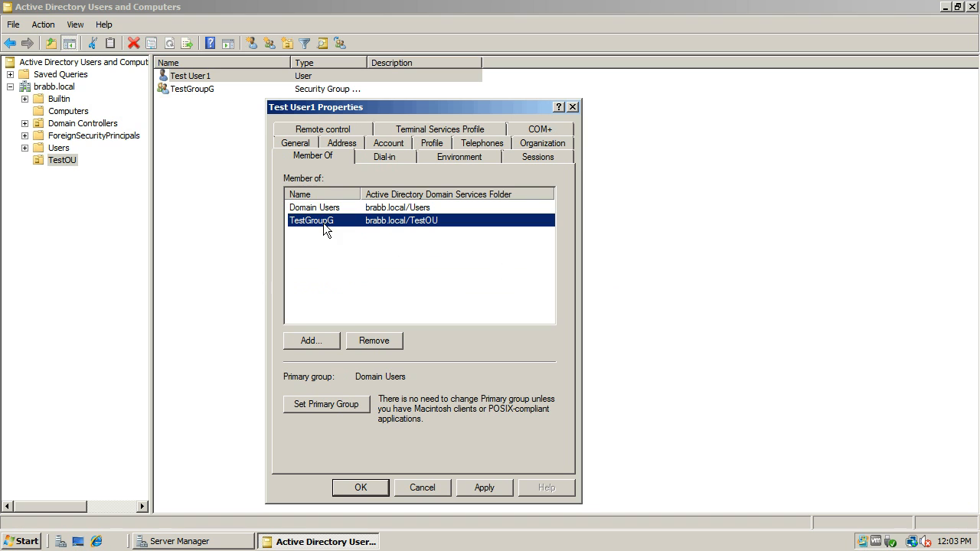
{"action": "left_click", "coordinate": [360, 488]}
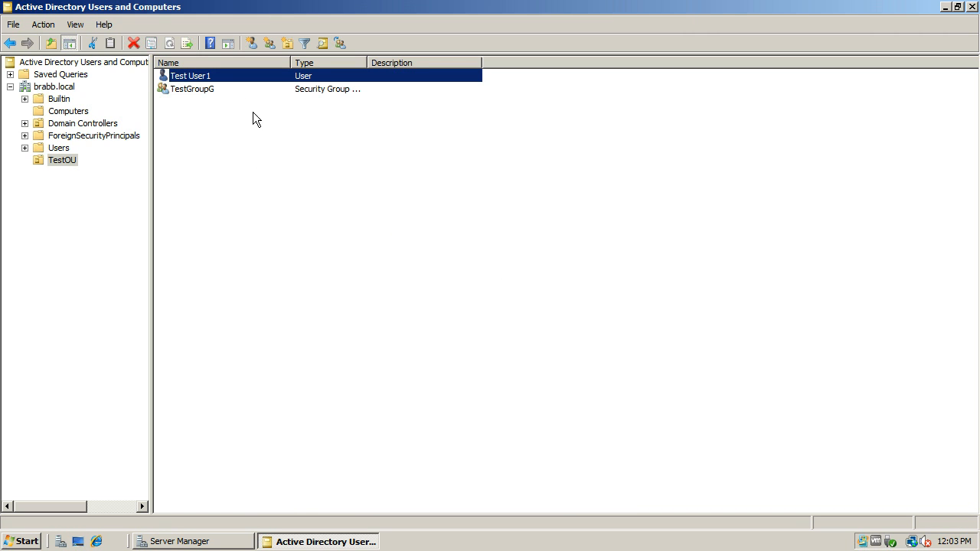
Step: Check the member list in the properties of TestGroupG and close the dialog
{"action": "left_click", "coordinate": [202, 90]}
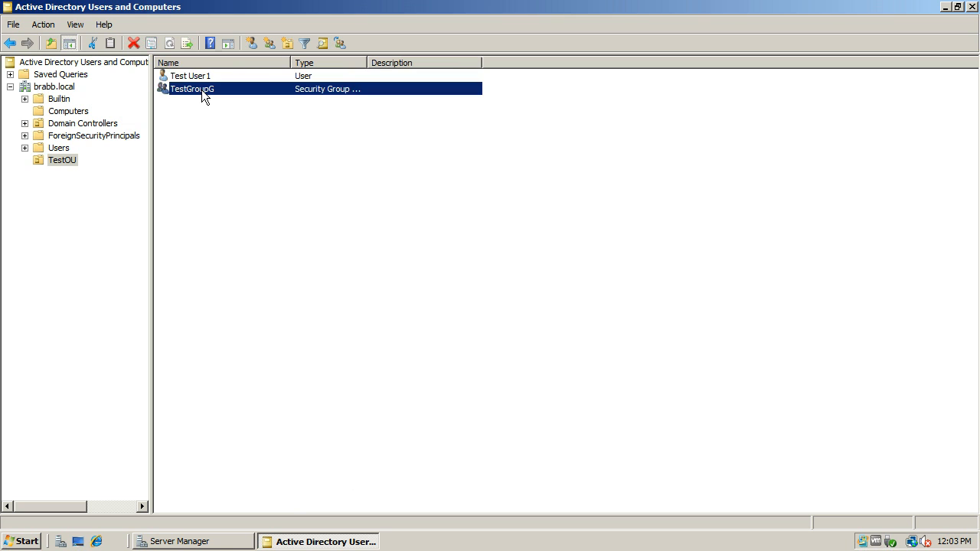
{"action": "double_click", "coordinate": [201, 89]}
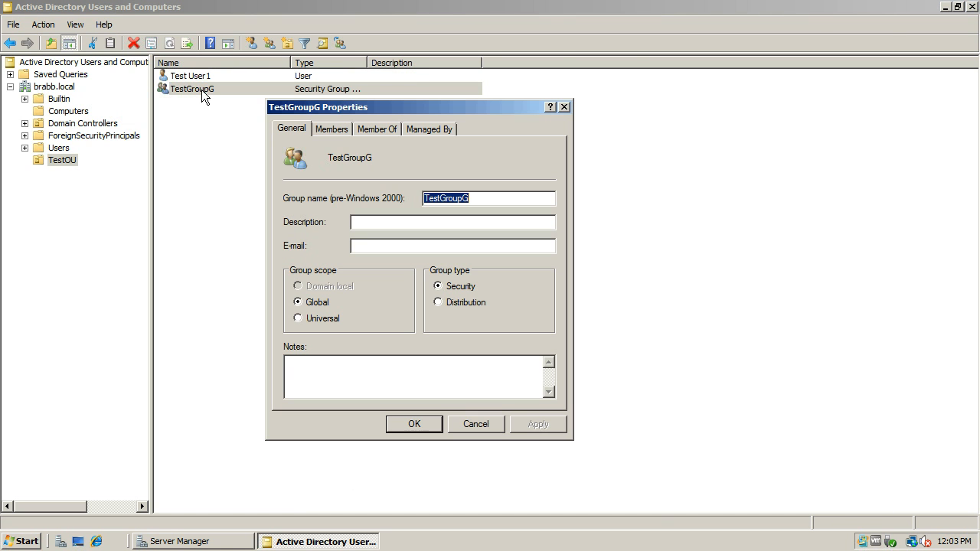
{"action": "left_click", "coordinate": [335, 127]}
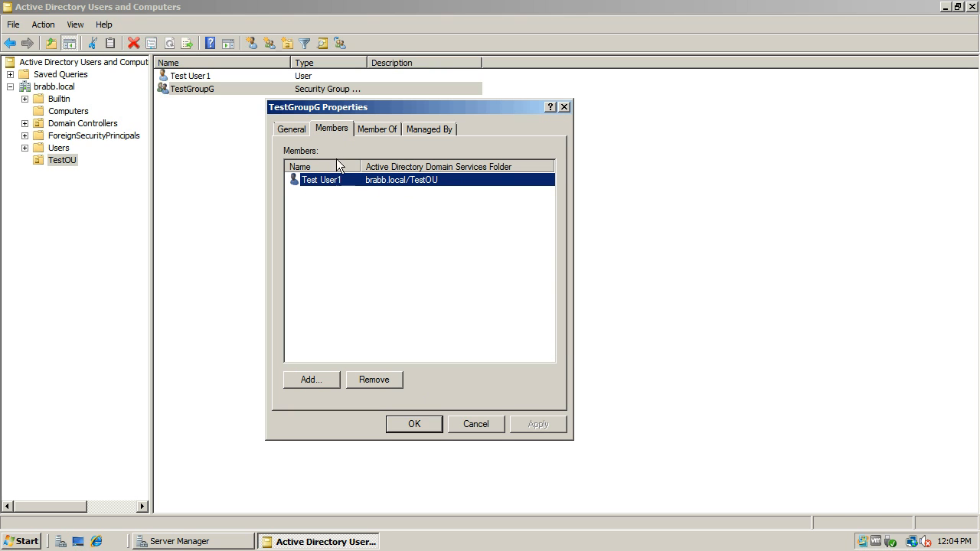
{"action": "left_click", "coordinate": [424, 425]}
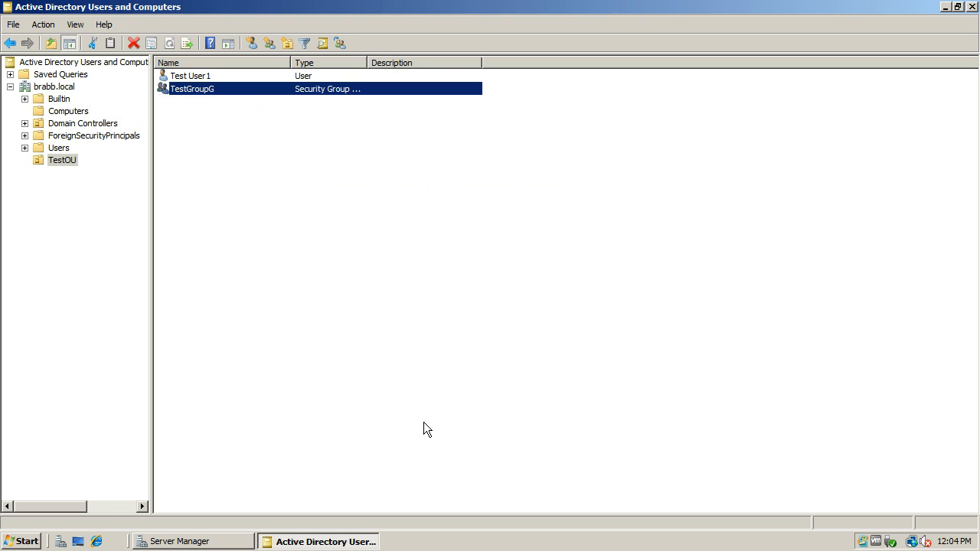